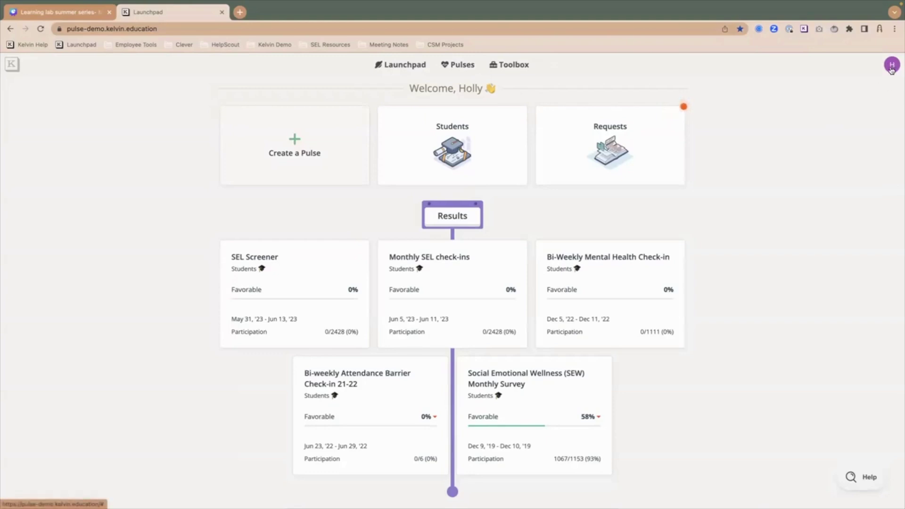
Step: Go from the account menu's Settings to the Users list
click(891, 69)
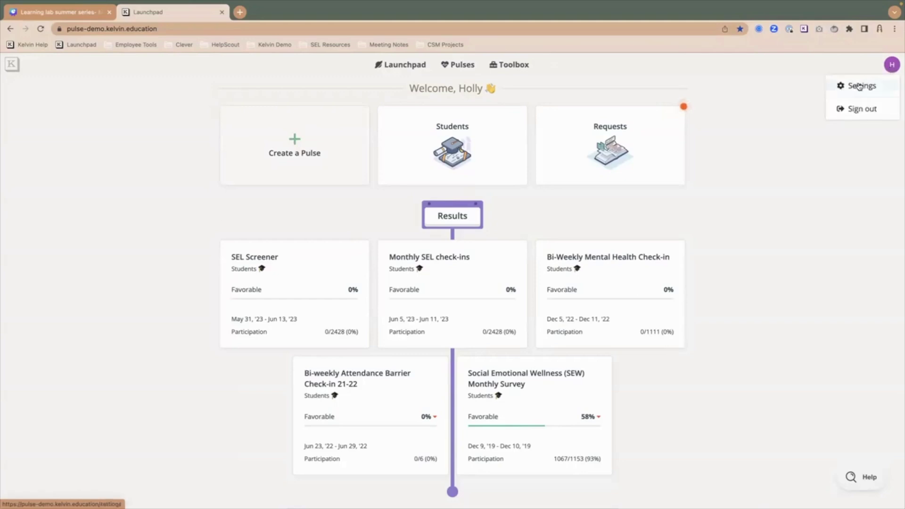
click(859, 86)
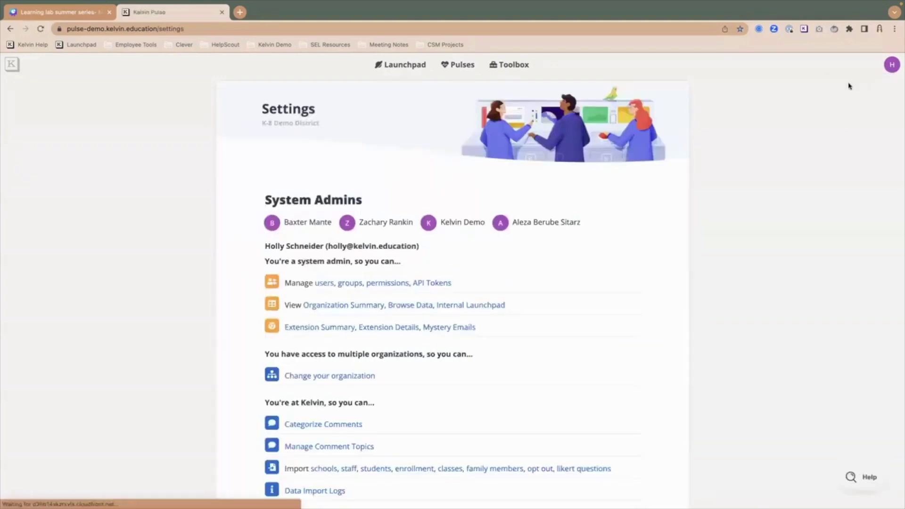
scroll(259, 177, down, 1)
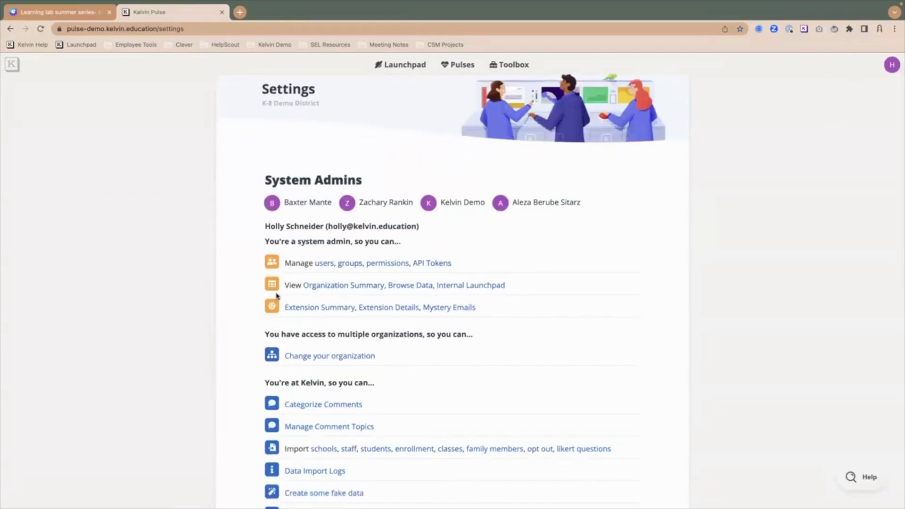
click(323, 267)
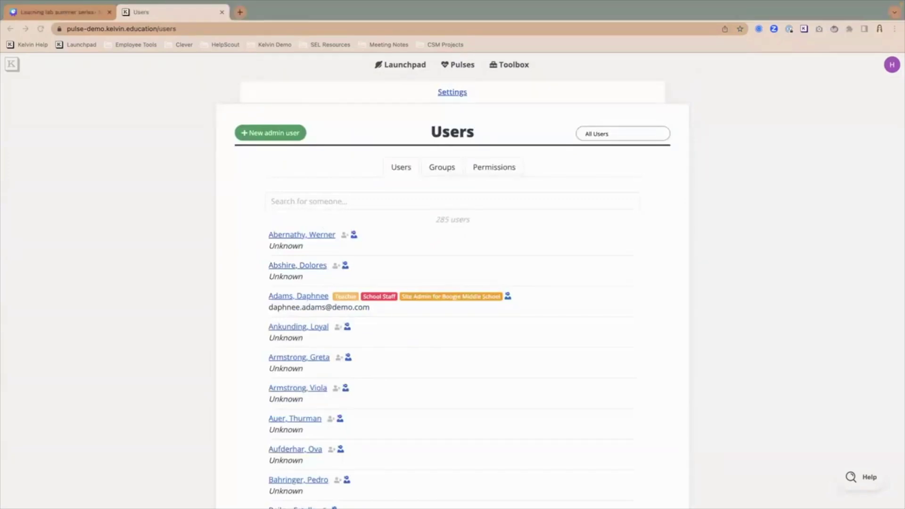
Step: Search the Users list for the staff member's e-mail, find 0 users, and start a new admin user
click(299, 204)
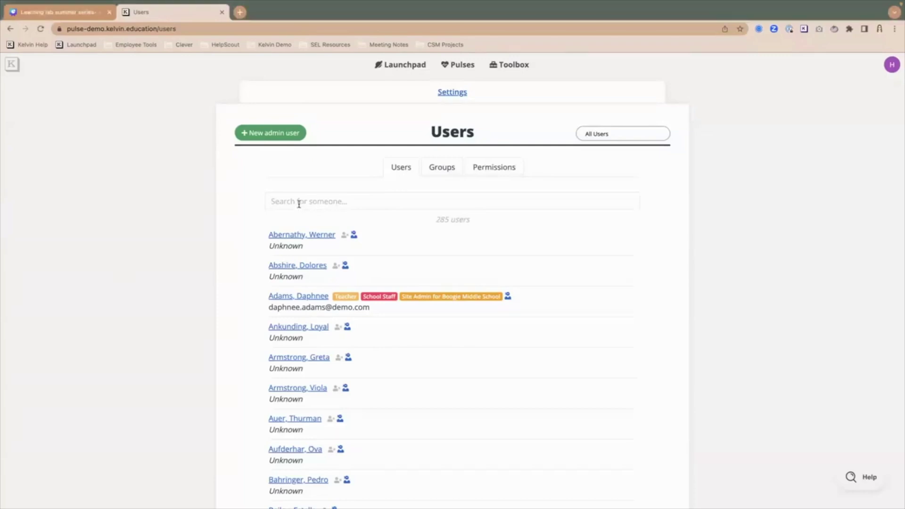
key(ctrl+v)
key(Return)
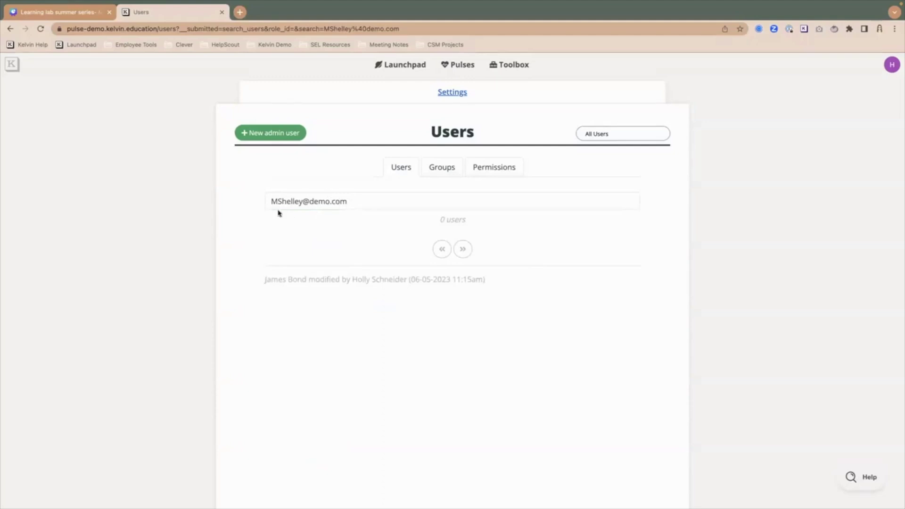
click(267, 136)
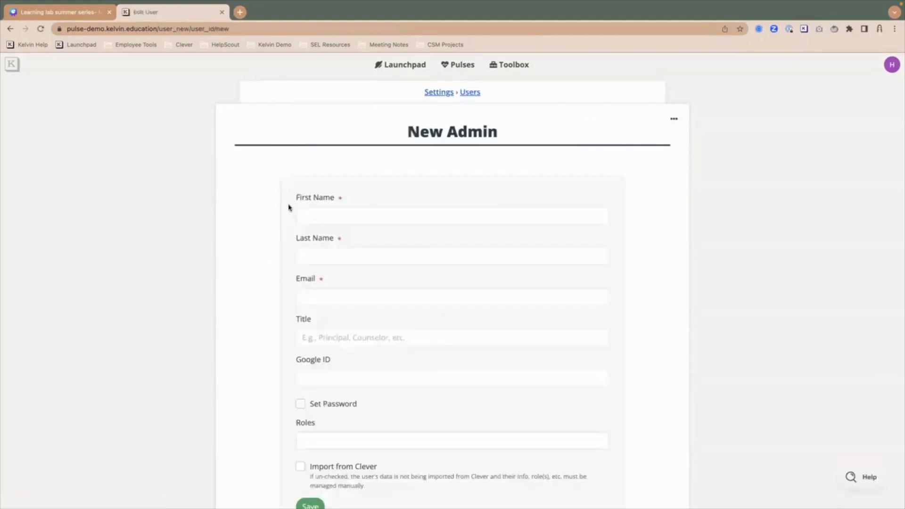
Step: Fill in the new admin's e-mail, first name, last name and the title Counselor
click(320, 297)
key(super+v)
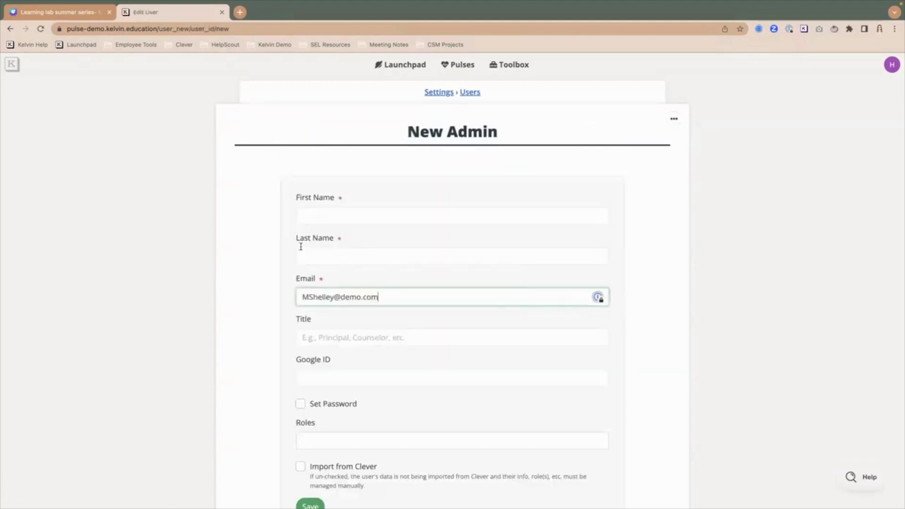
click(308, 216)
text(Mary)
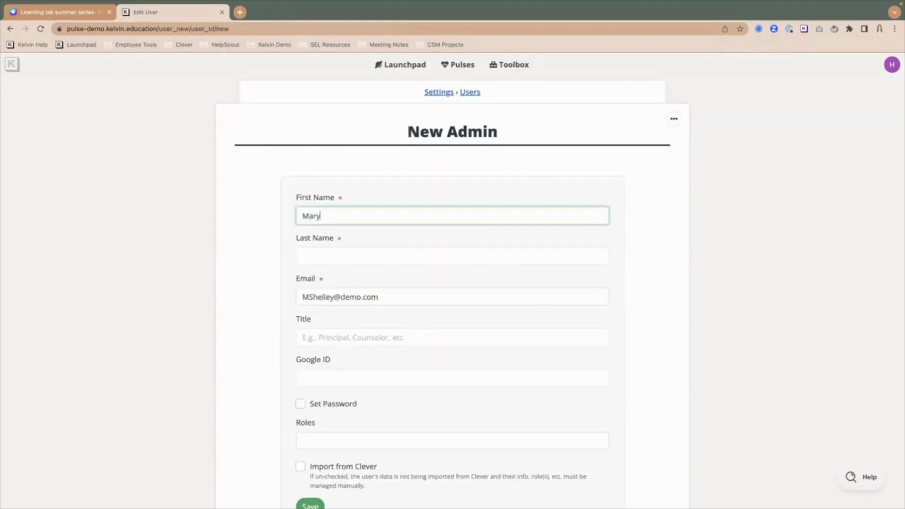
click(311, 256)
text(Shelley)
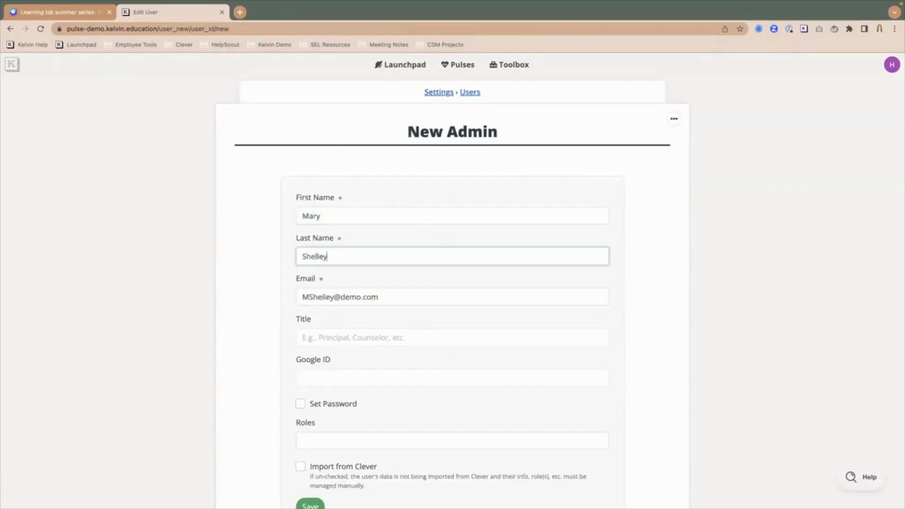
click(333, 341)
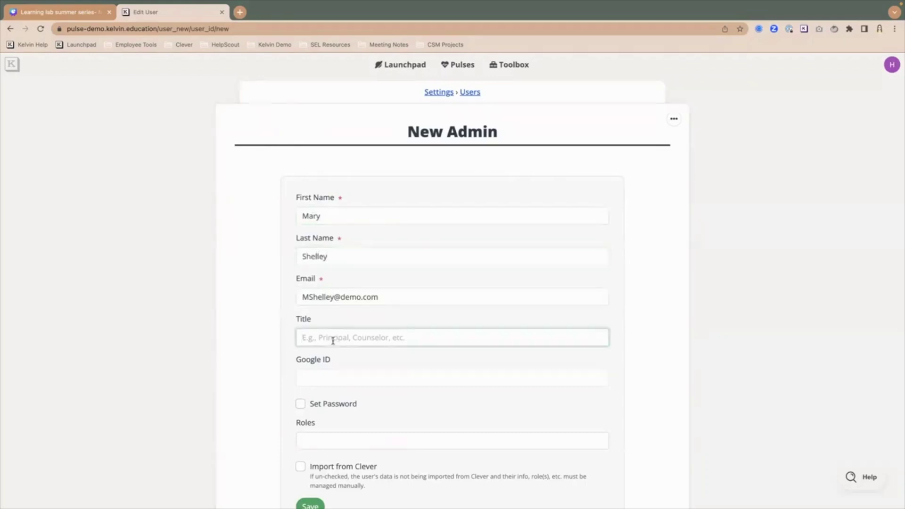
text(Counselor)
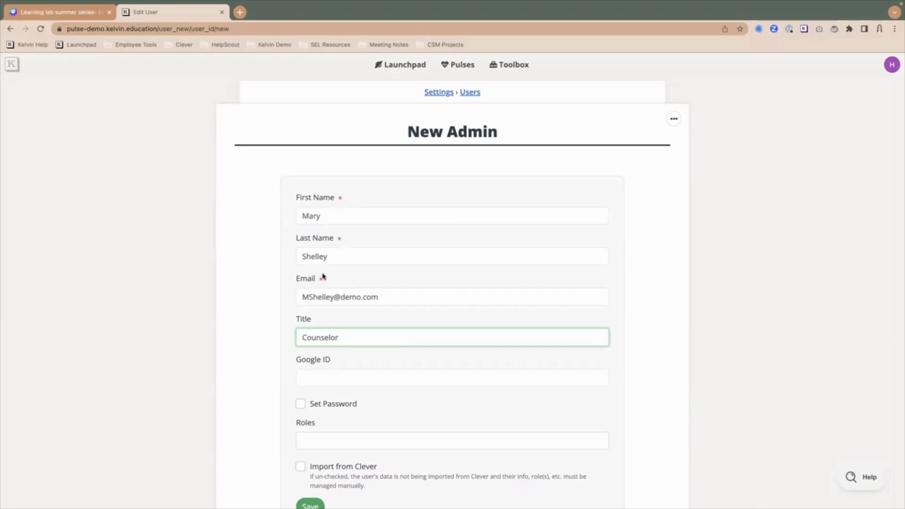
scroll(319, 290, down, 2)
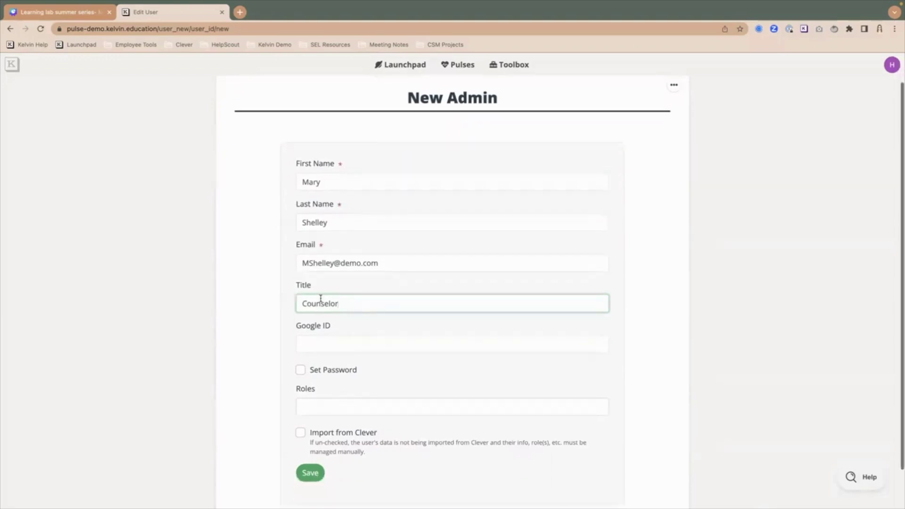
Step: Assign the School Staff at Douglas Middle role to the new admin
scroll(335, 300, down, 1)
scroll(282, 278, down, 1)
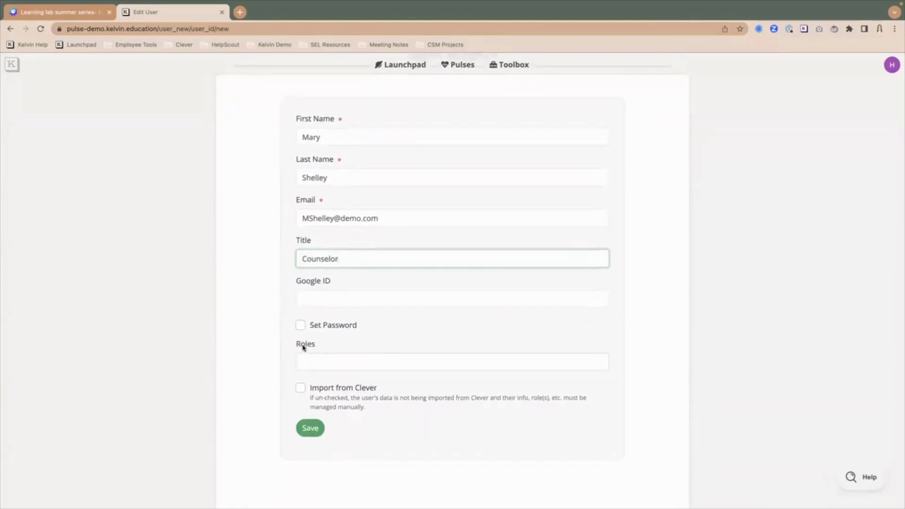
click(339, 365)
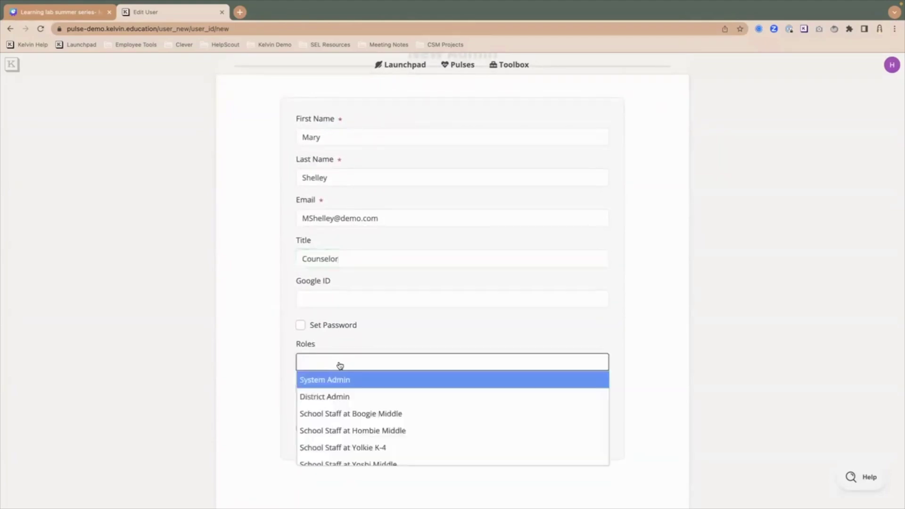
scroll(373, 401, down, 3)
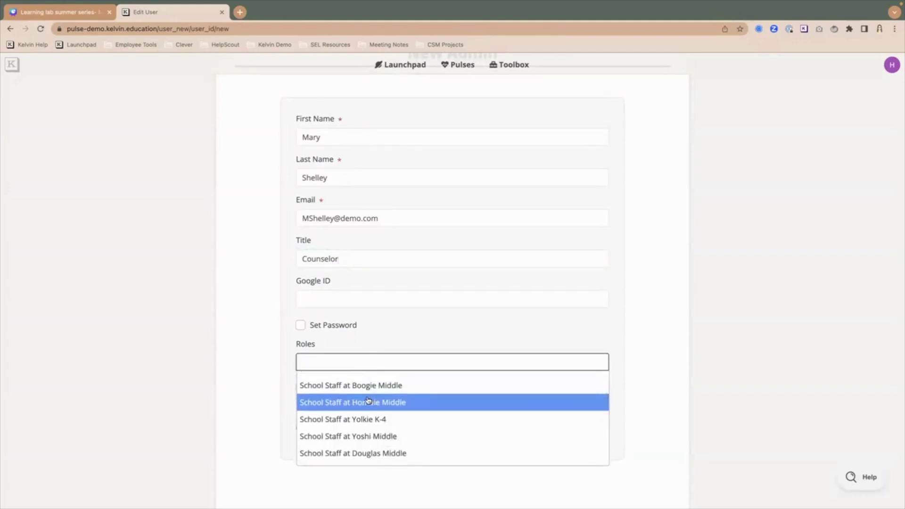
scroll(368, 400, up, 3)
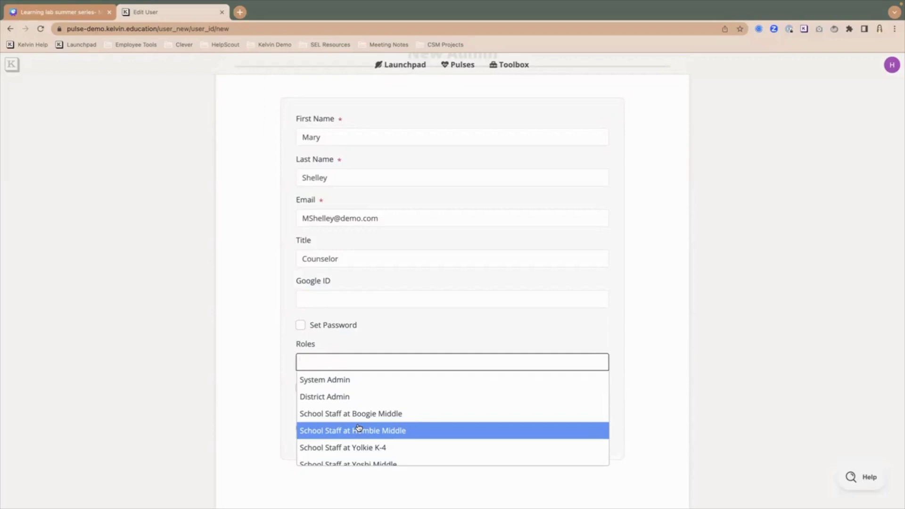
scroll(359, 428, down, 2)
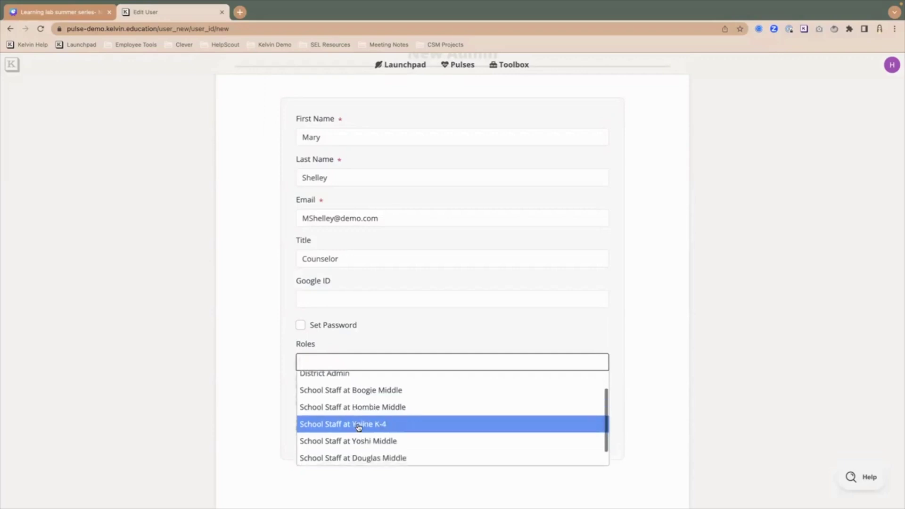
scroll(359, 428, down, 1)
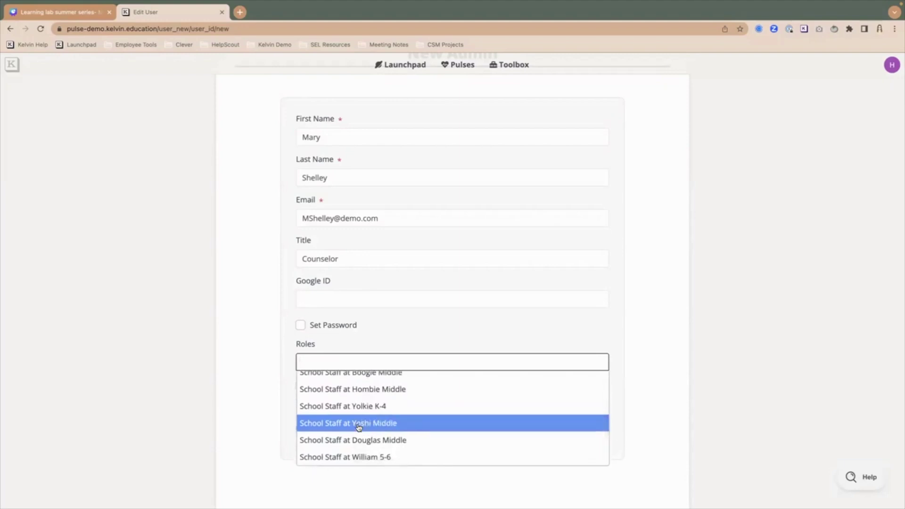
click(379, 441)
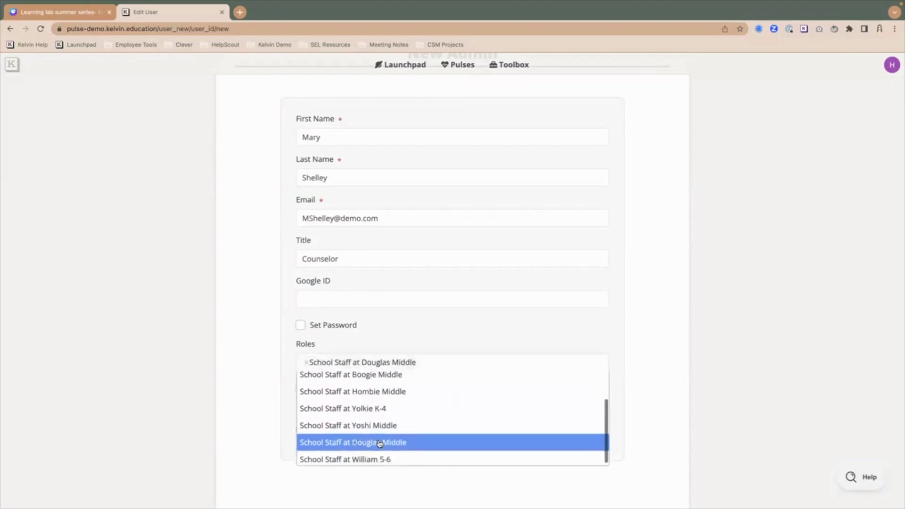
click(263, 414)
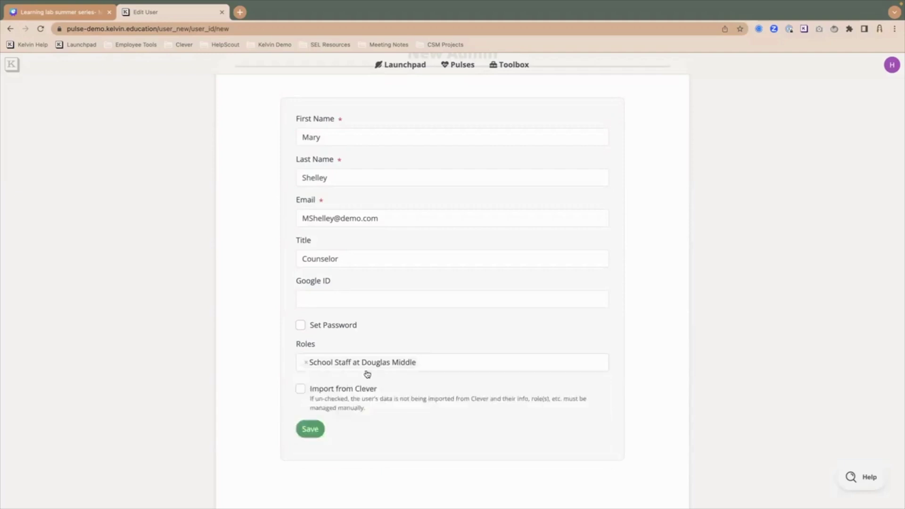
Step: Add the School Staff at Yoshi Middle and William 5-6 roles, then save the user
click(440, 365)
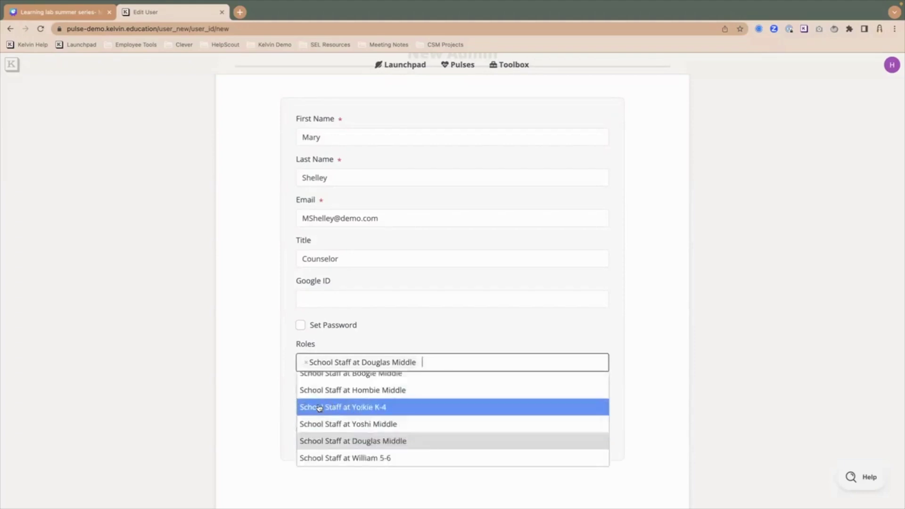
click(326, 423)
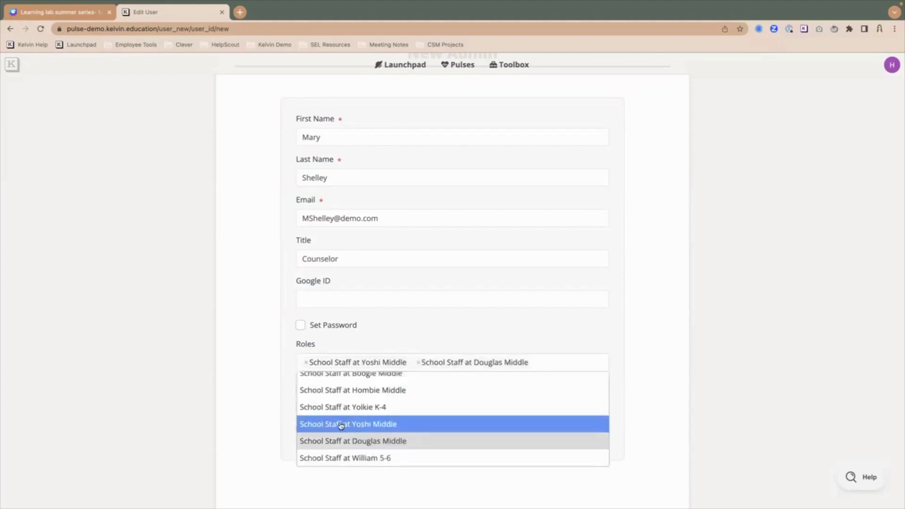
click(359, 463)
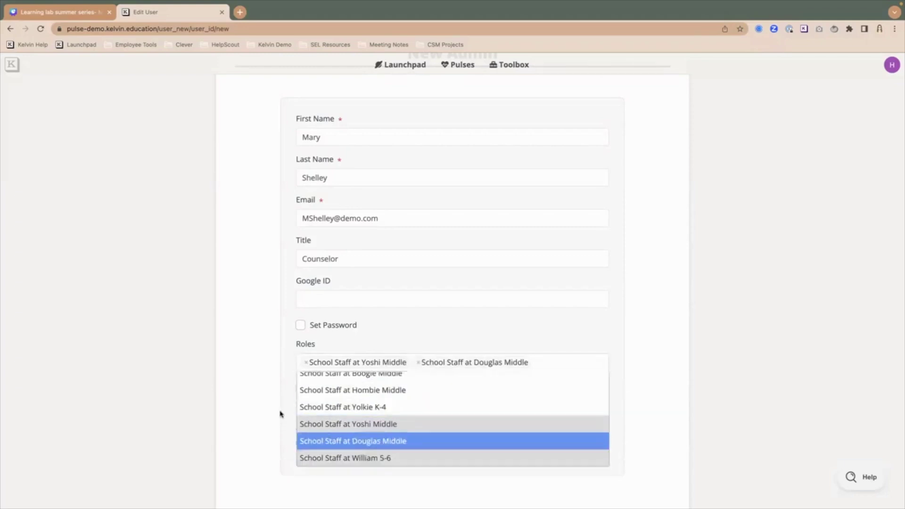
click(279, 414)
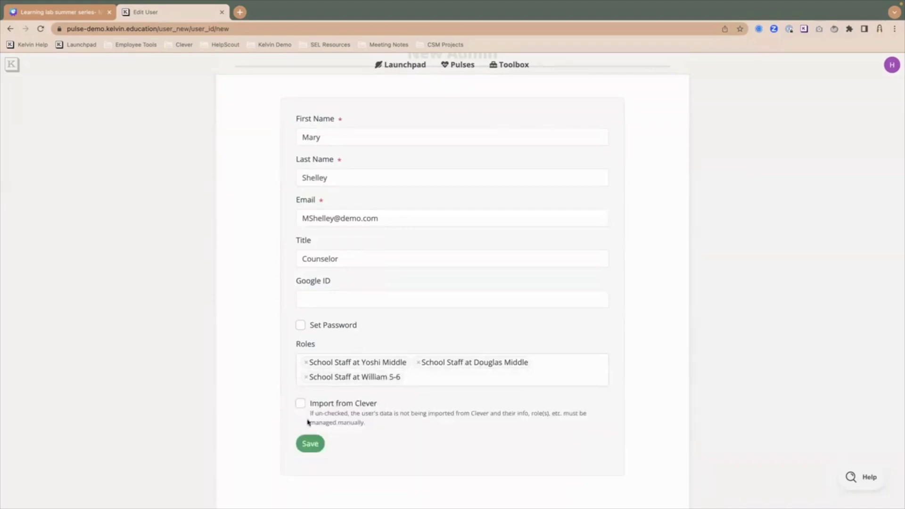
click(310, 445)
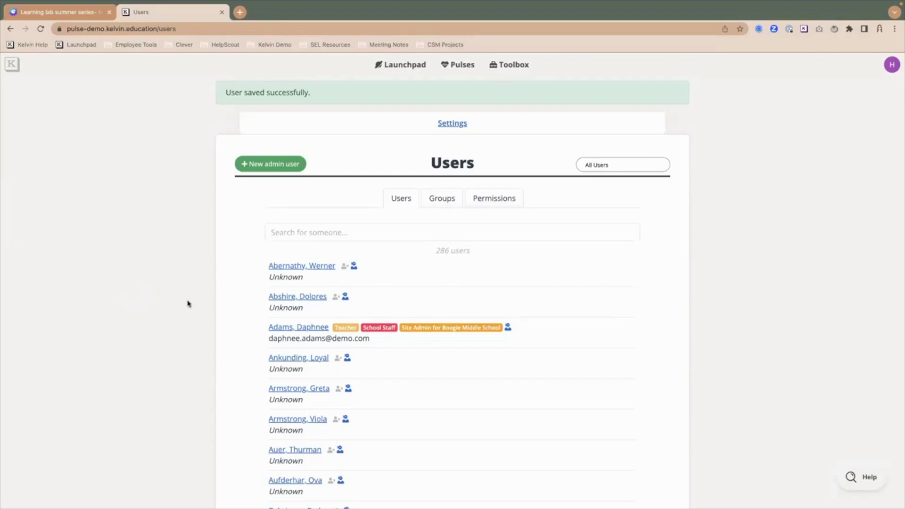
Step: Search the Users list for the counselor's e-mail and open their Edit User page
click(289, 237)
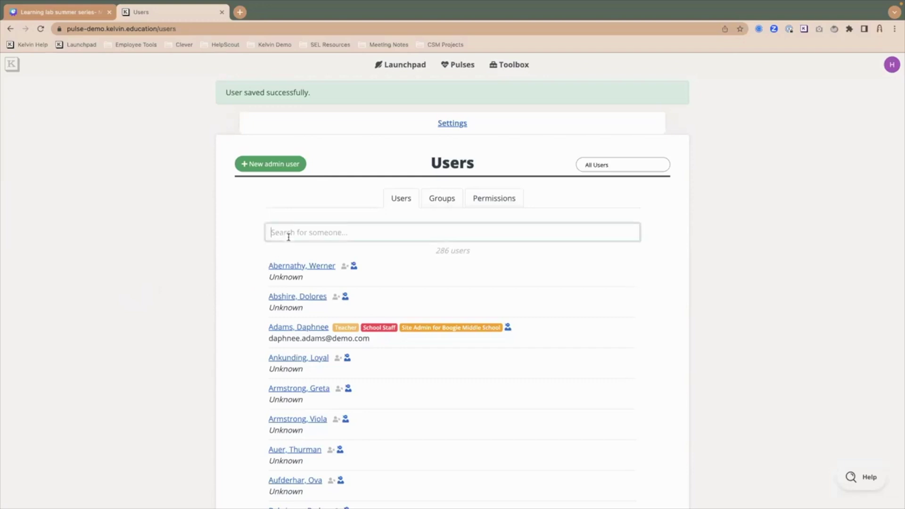
key(super+v)
key(Return)
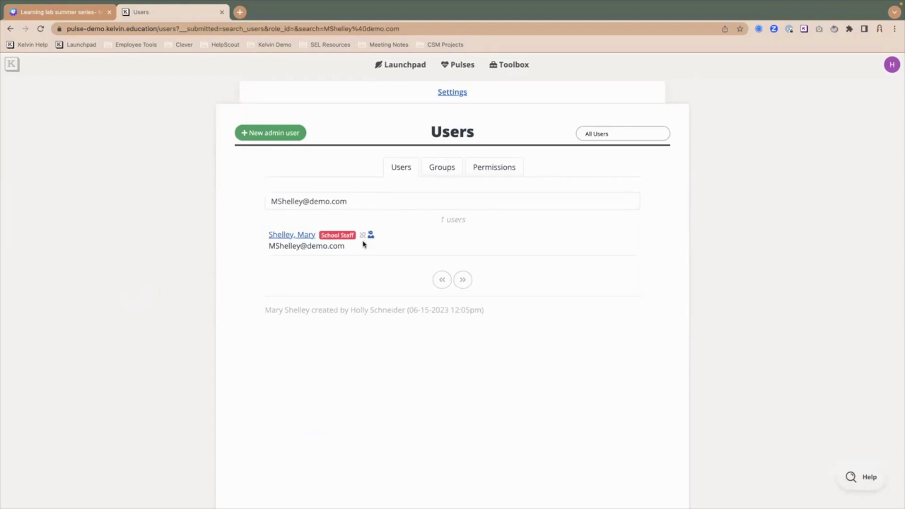
click(294, 235)
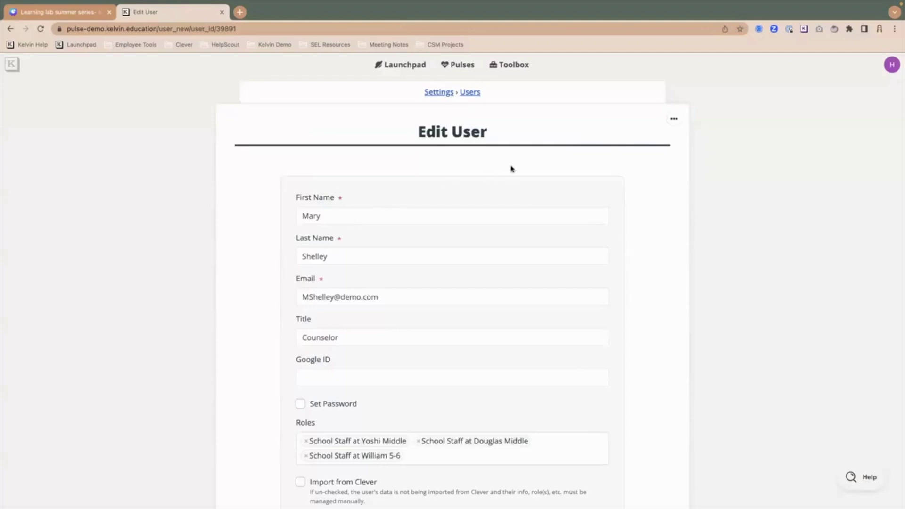
click(674, 122)
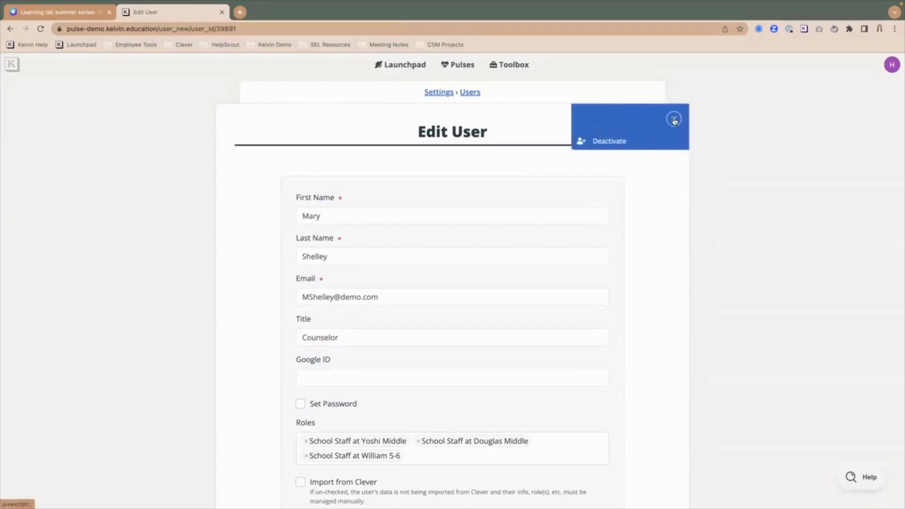
Step: Deactivate the counselor's account and return to the Settings page
click(608, 143)
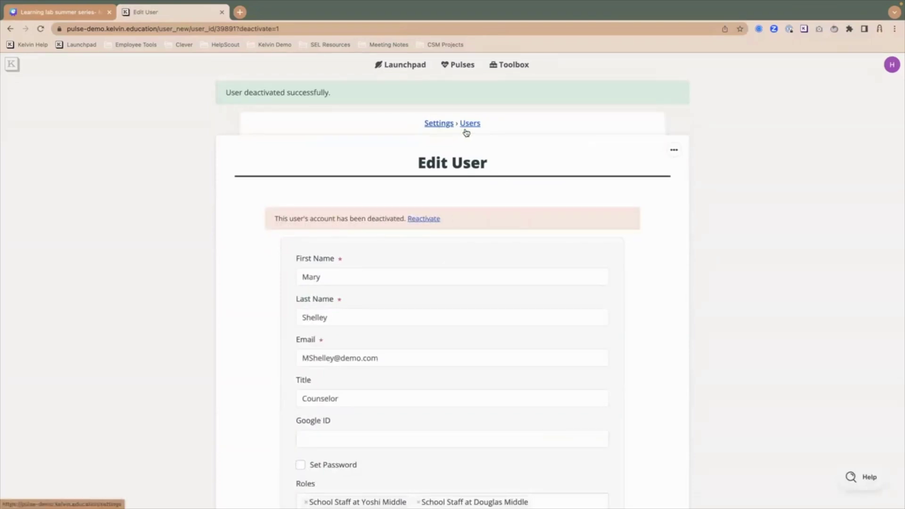
click(439, 125)
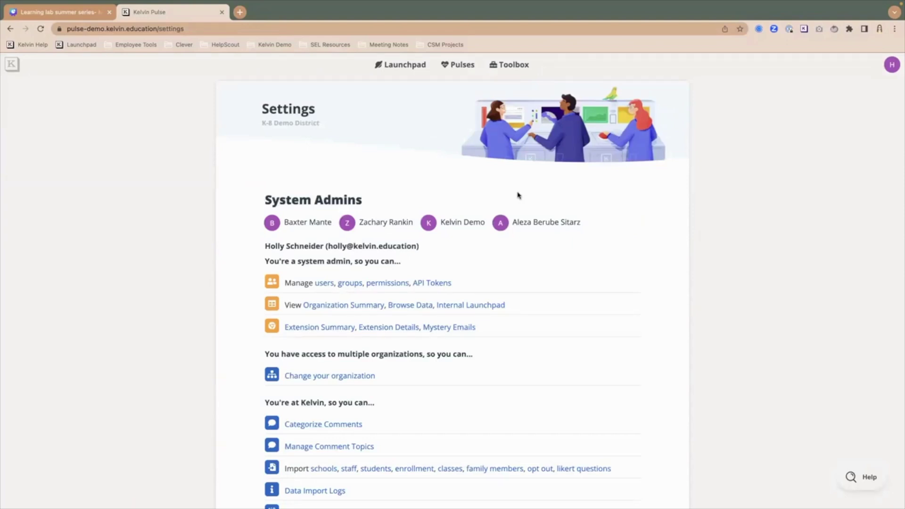
Step: Find the counselor by e-mail in the Users list and open their account
click(325, 284)
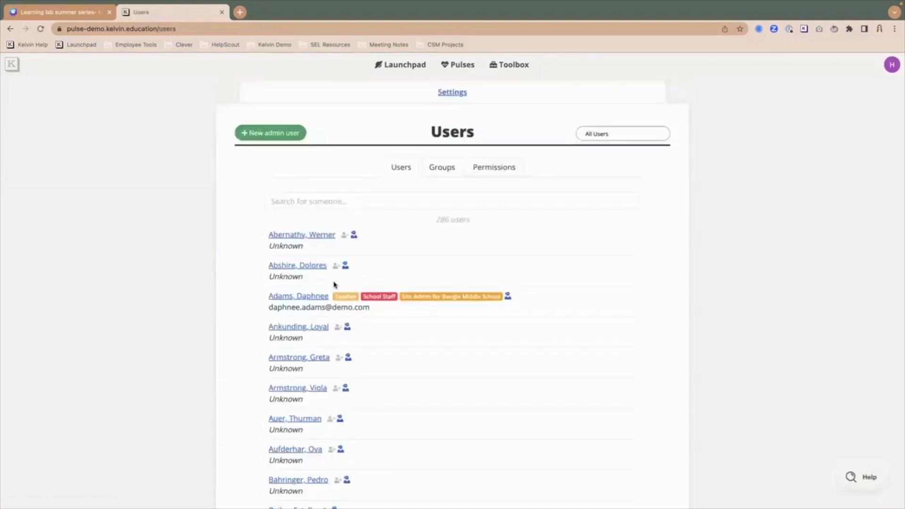
click(331, 204)
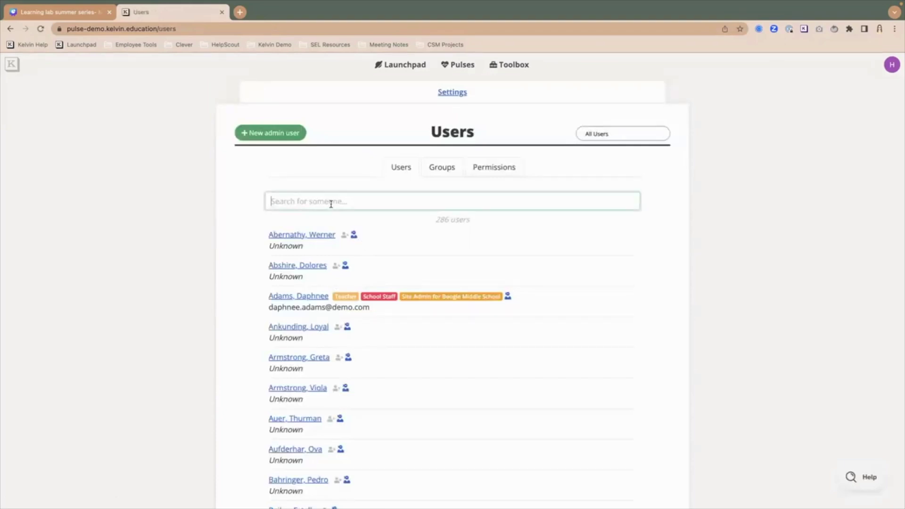
key(super+v)
key(Return)
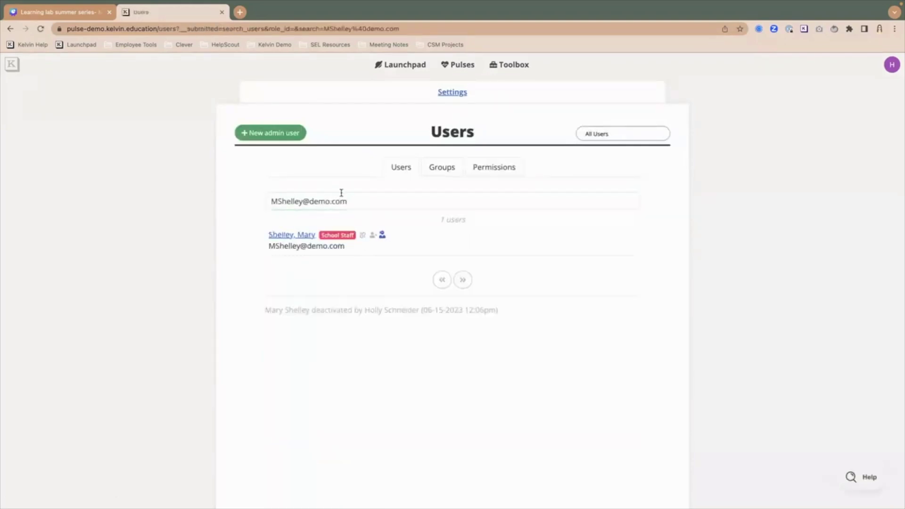
click(288, 237)
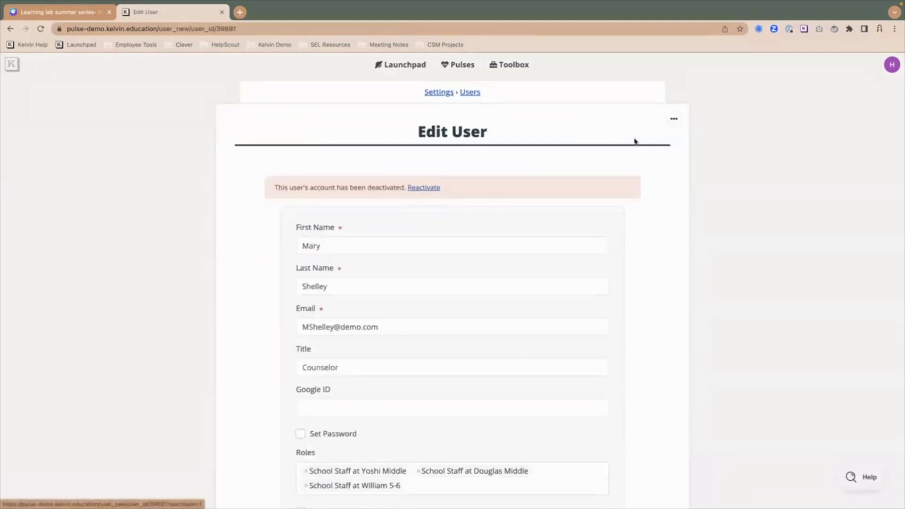
Step: Reactivate the counselor's account from the deactivated notice
click(674, 120)
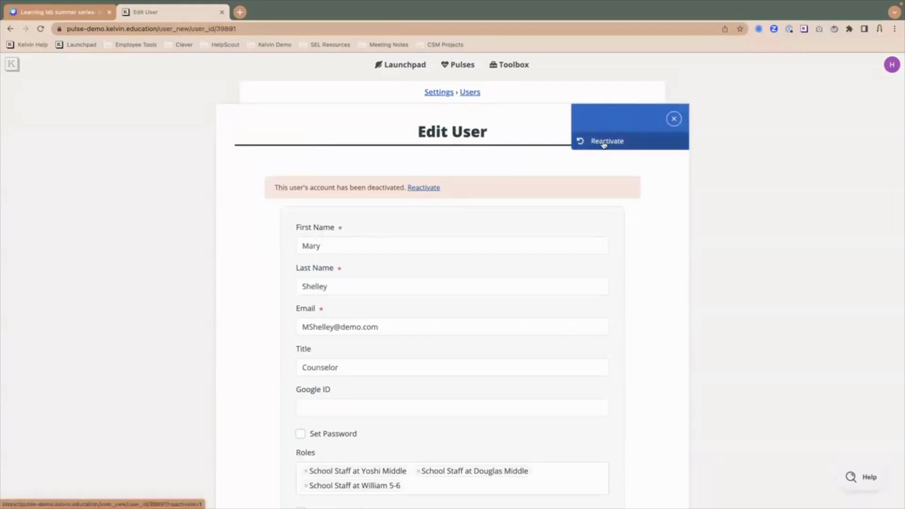
click(409, 170)
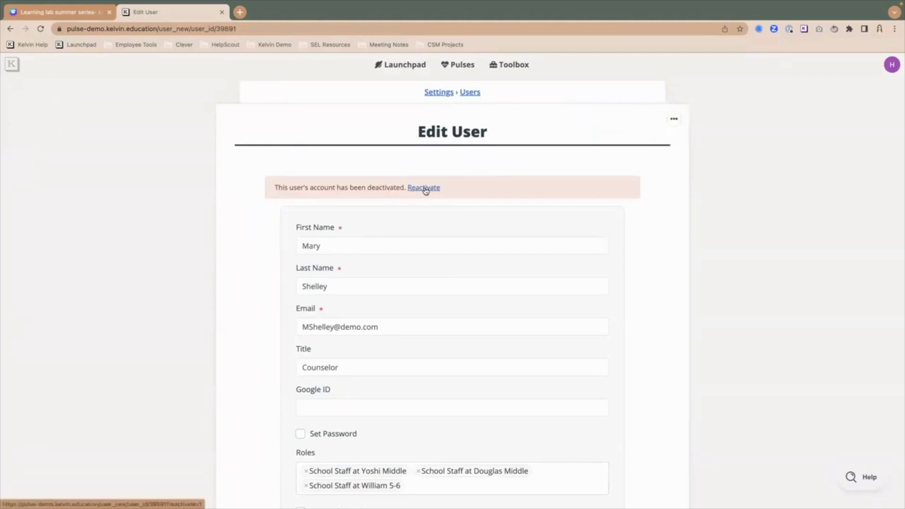
click(425, 188)
scroll(353, 165, down, 3)
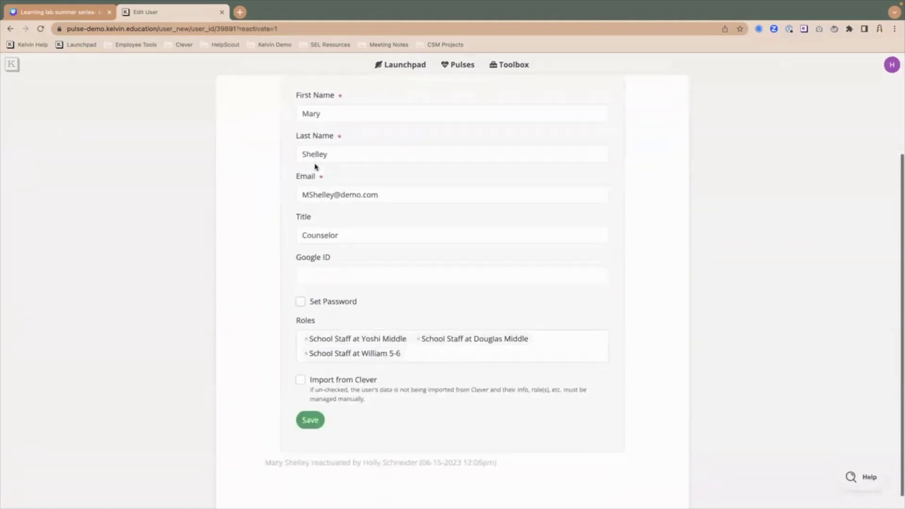
scroll(315, 167, down, 1)
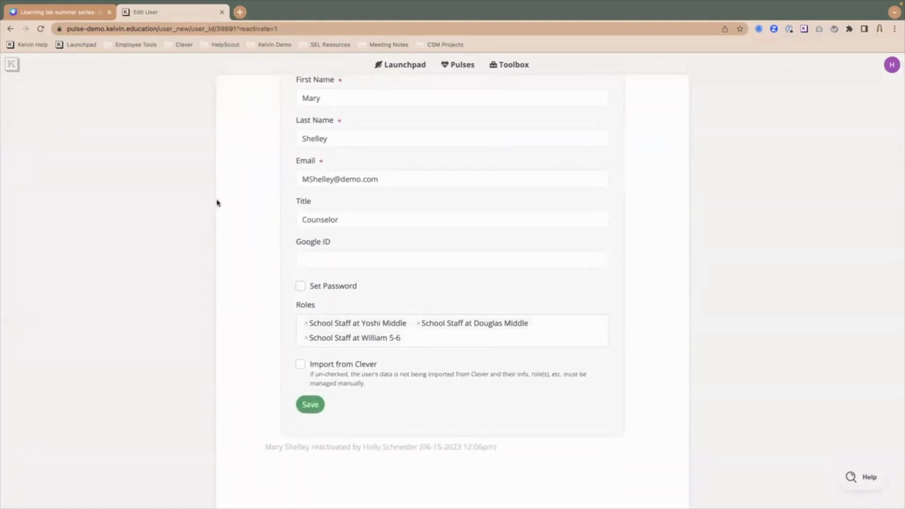
scroll(271, 208, up, 2)
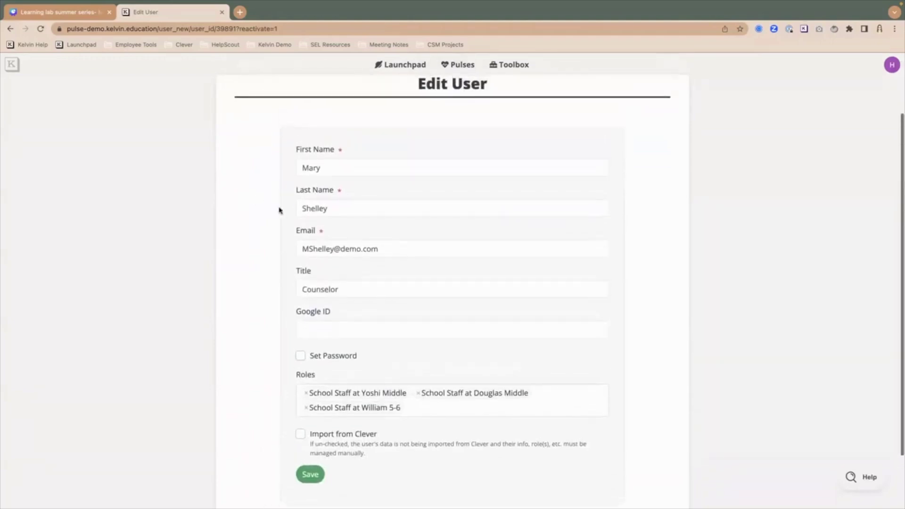
scroll(306, 208, up, 2)
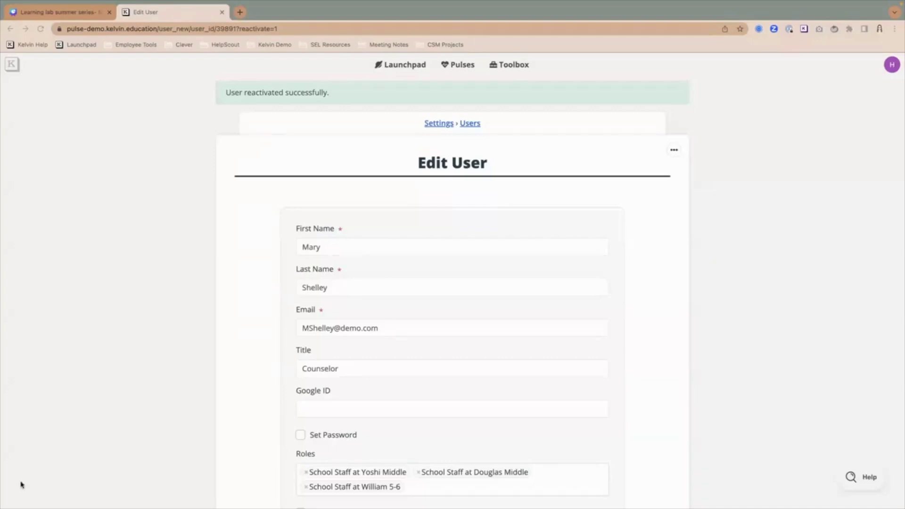
scroll(258, 420, down, 3)
scroll(258, 420, down, 1)
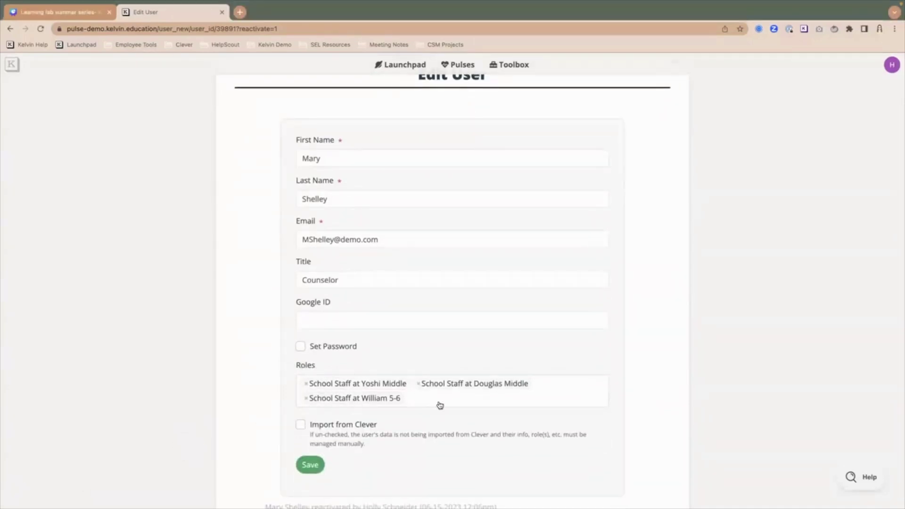
Step: Remove all school staff roles, assign District Admin, and save the counselor's account
click(440, 404)
click(305, 398)
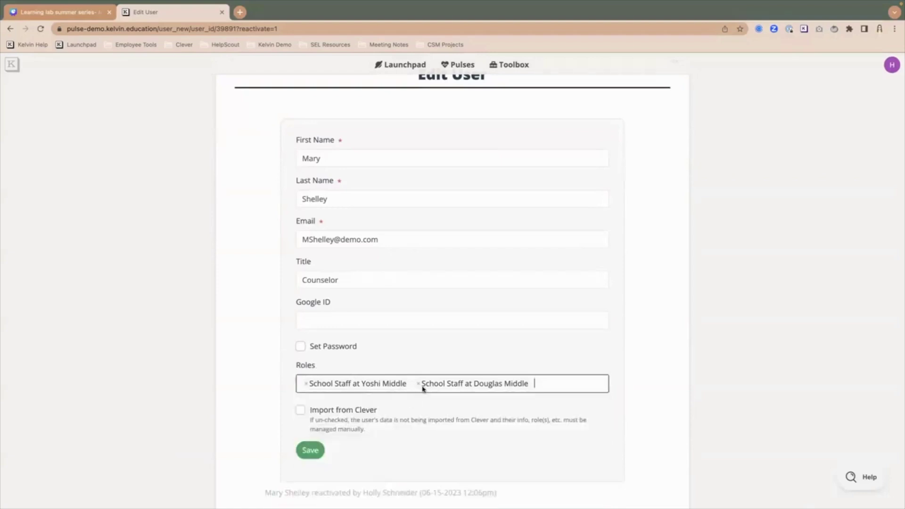
click(418, 383)
click(311, 386)
click(312, 386)
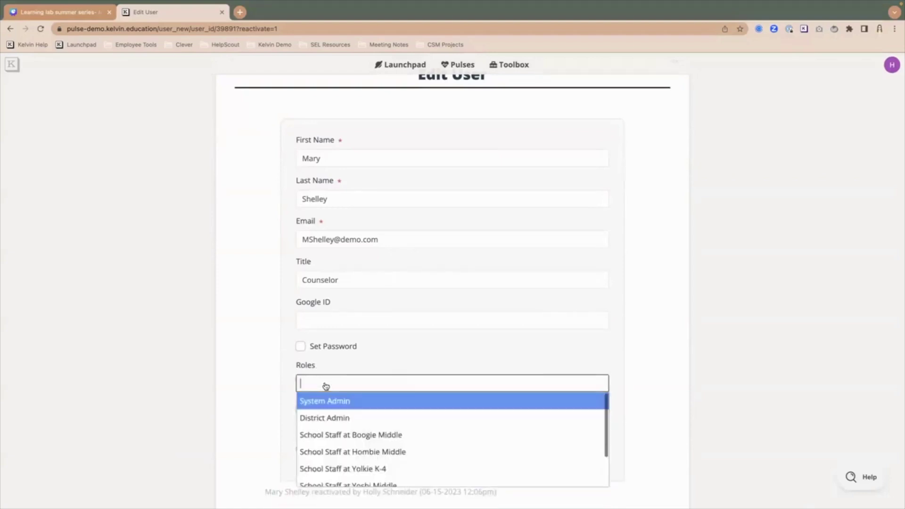
click(315, 418)
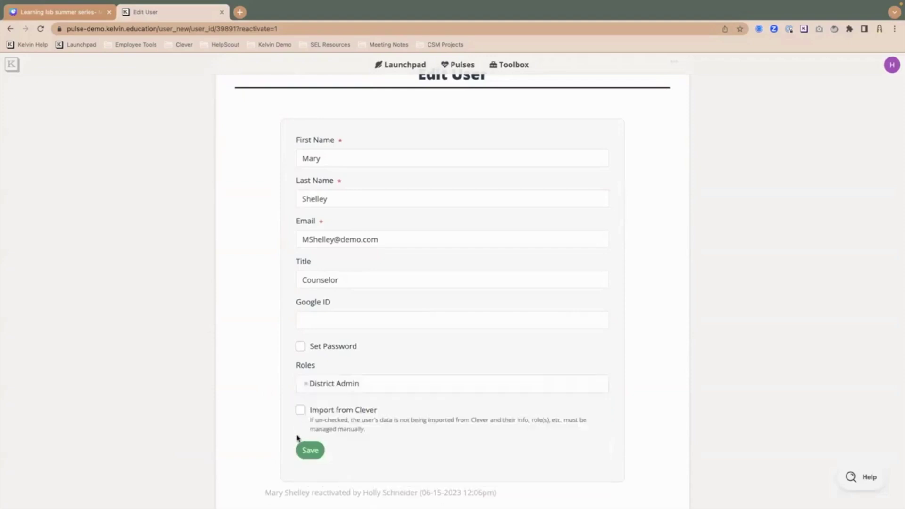
click(308, 449)
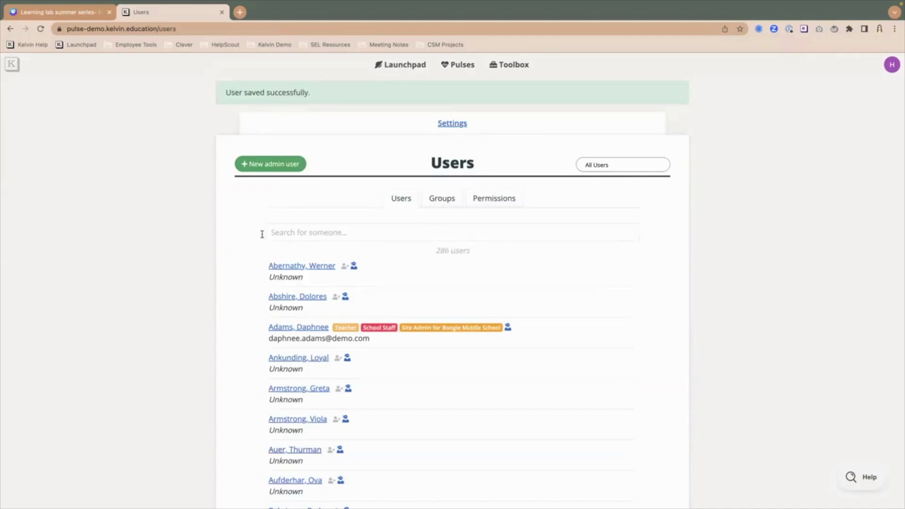
Step: Open the Groups list of 51 groups from Settings and bring up the New group options
click(452, 125)
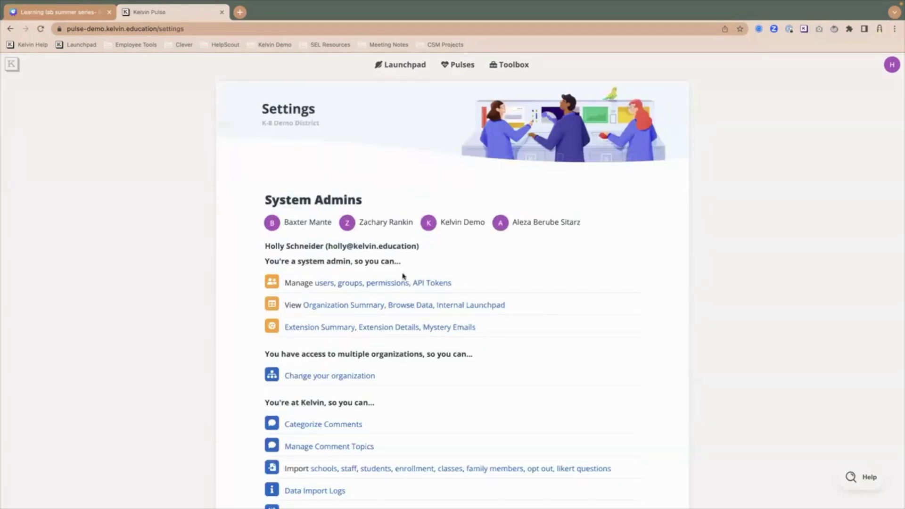
click(347, 284)
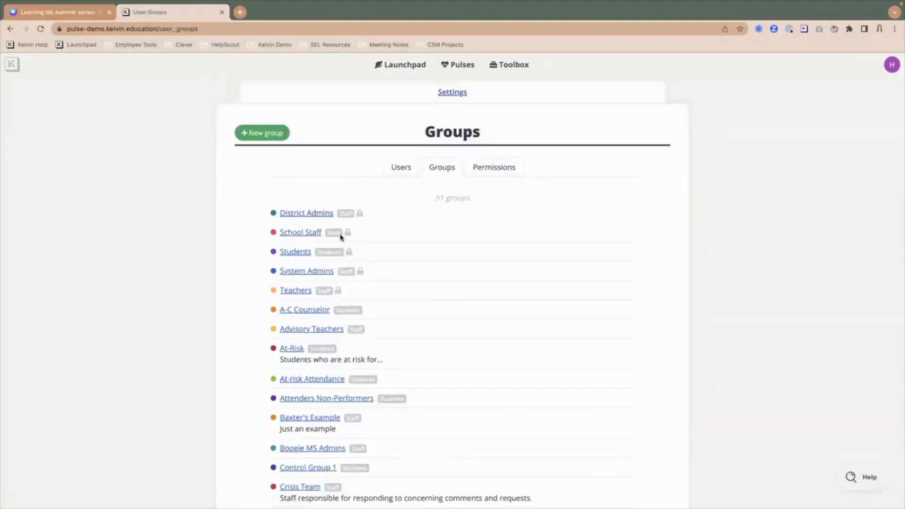
scroll(339, 241, down, 5)
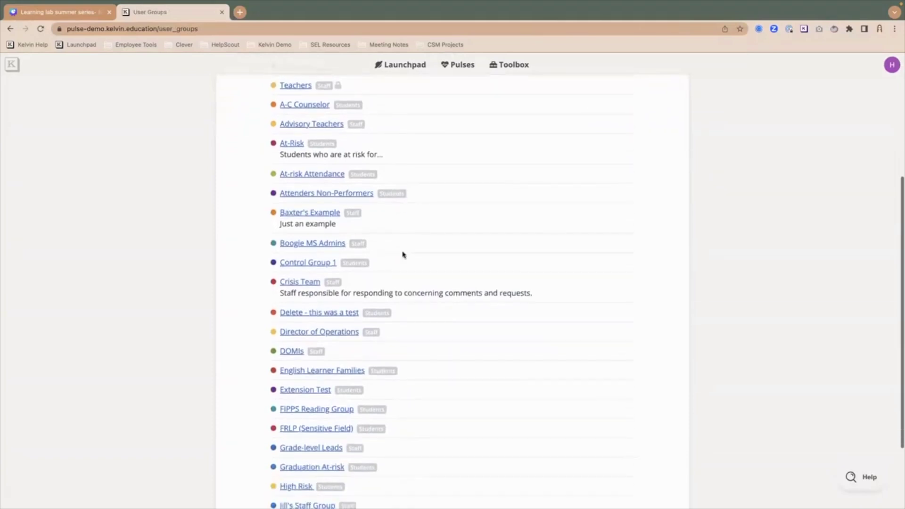
scroll(403, 252, up, 5)
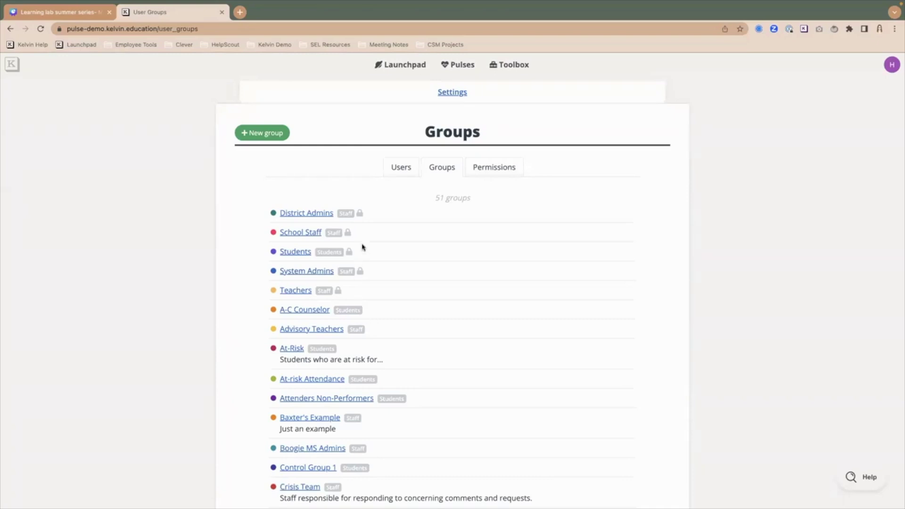
click(260, 136)
scroll(259, 135, down, 1)
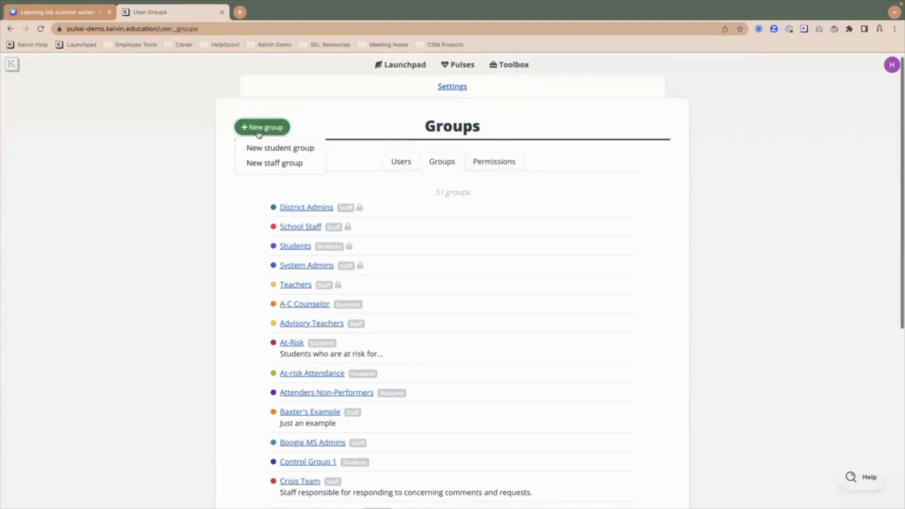
Step: Create and save a staff group titled 'Counselors at Boogie Middle'
click(263, 164)
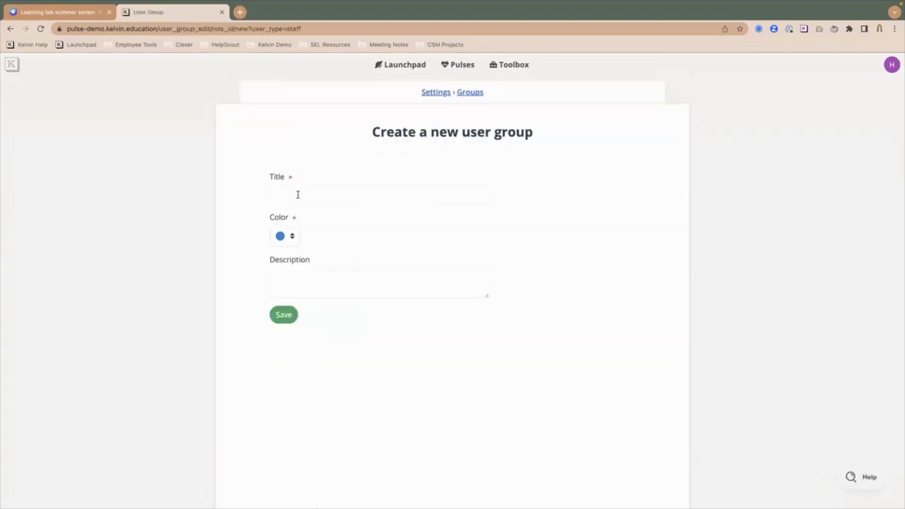
click(296, 194)
text(Counsel)
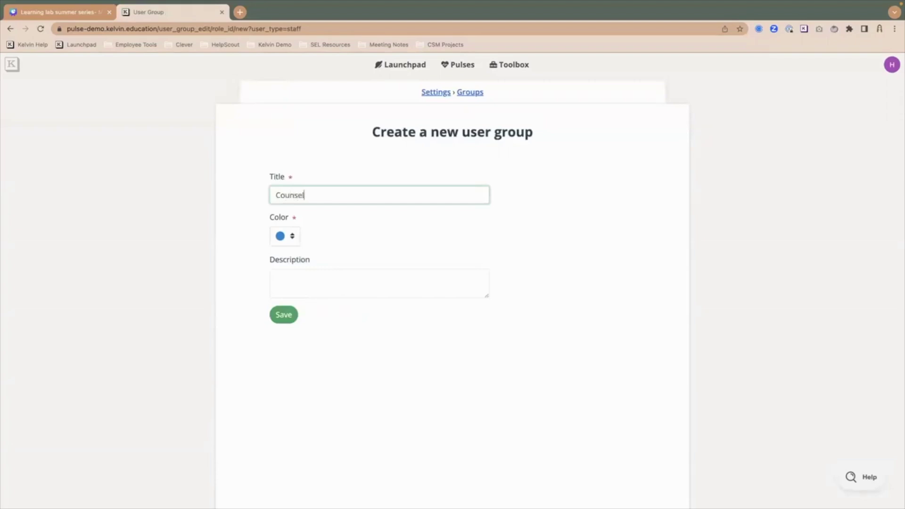
text(ors at Boogie Middle)
click(284, 314)
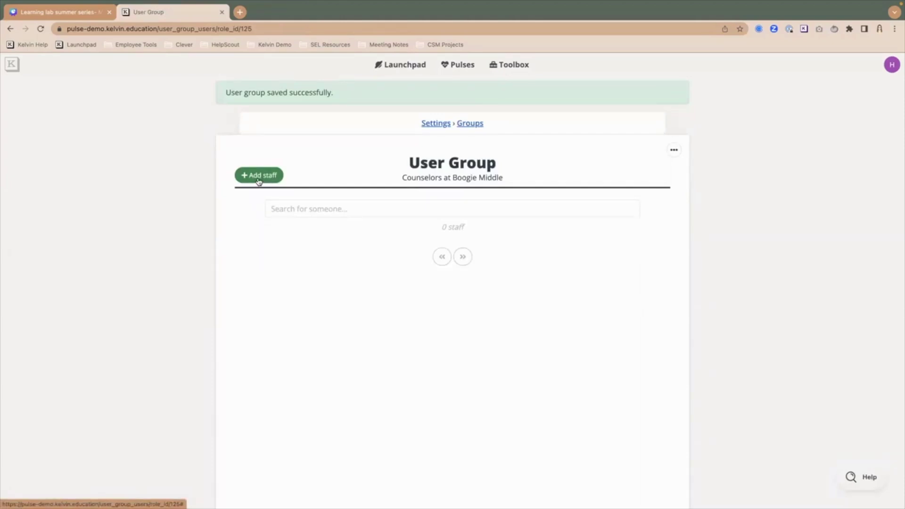
click(674, 152)
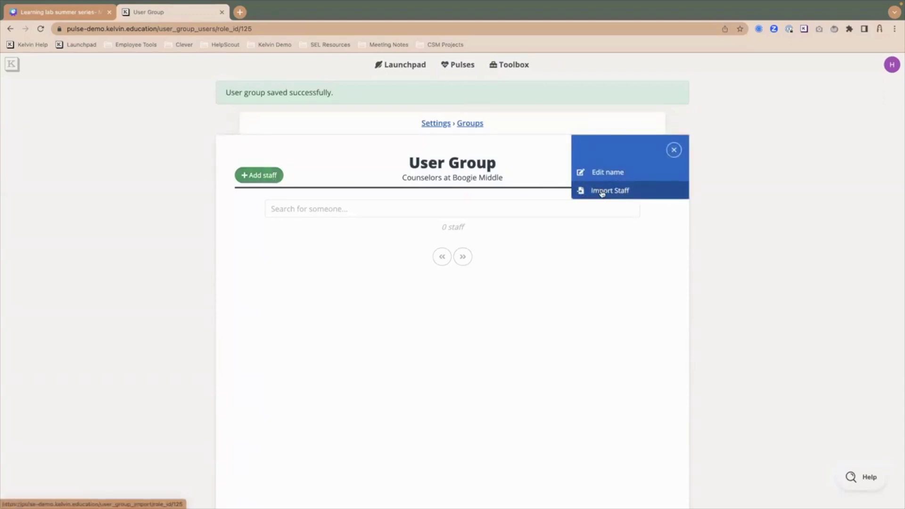
click(631, 195)
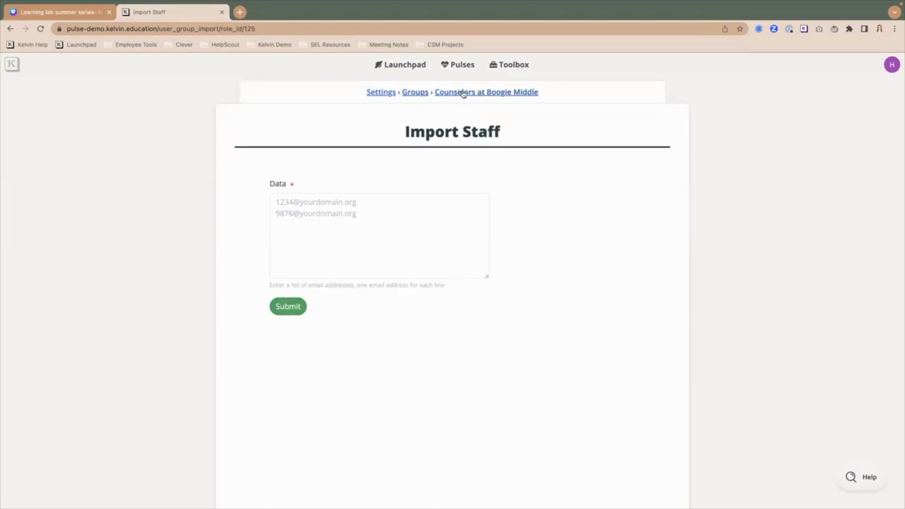
click(10, 29)
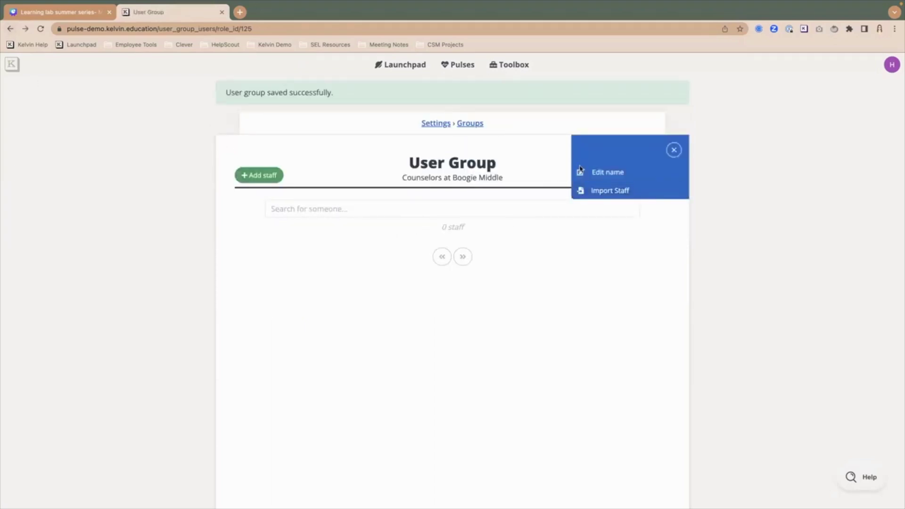
click(674, 150)
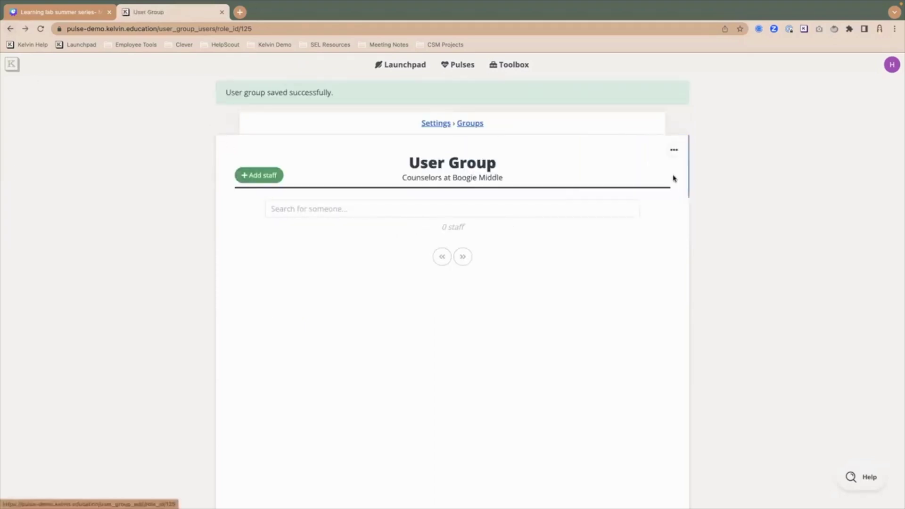
click(275, 176)
Step: Pick two staff members from the Users list and add them to Counselors at Boogie Middle
click(684, 115)
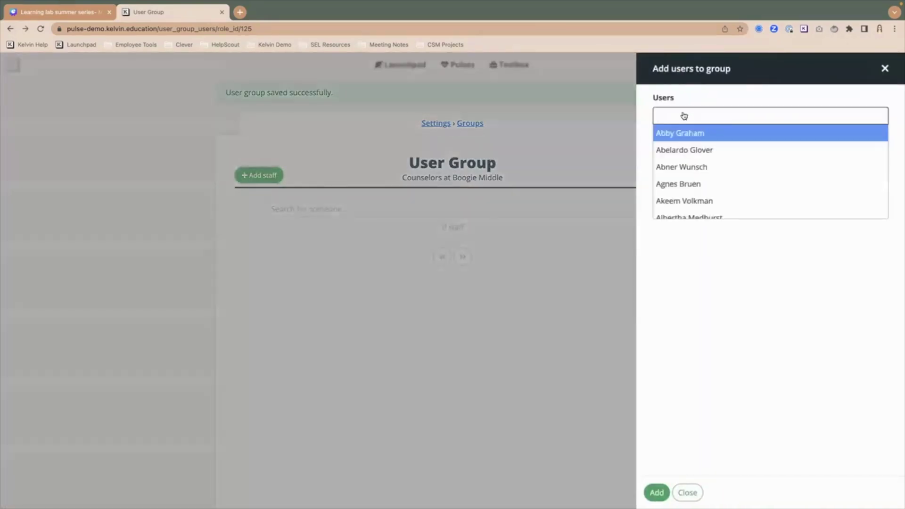
scroll(698, 165, down, 1)
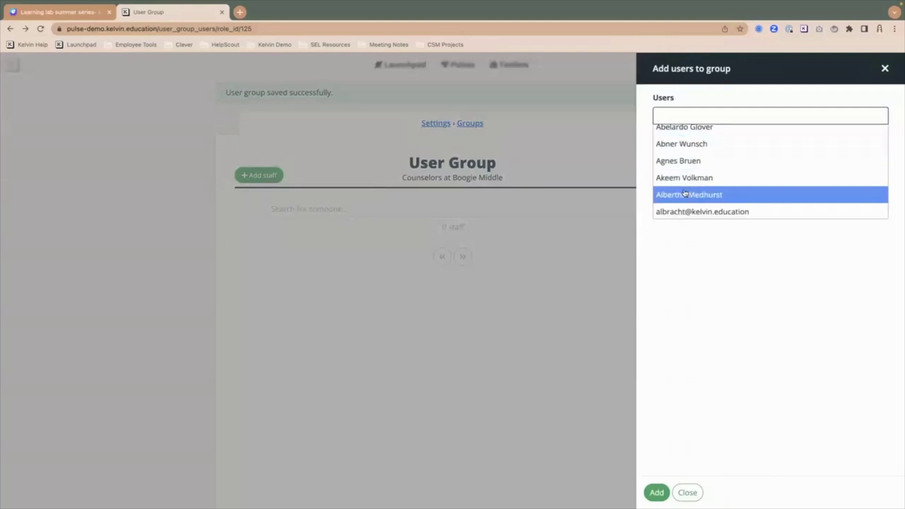
scroll(685, 193, down, 3)
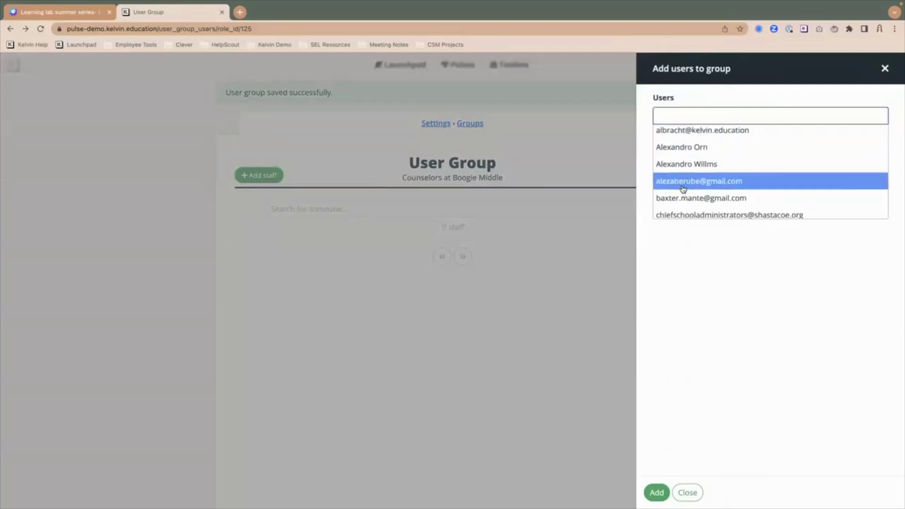
scroll(683, 191, down, 2)
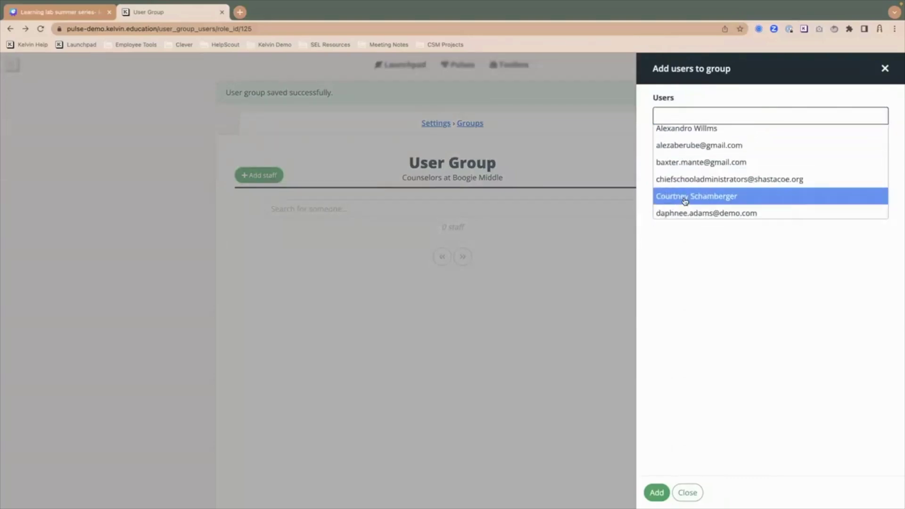
scroll(684, 201, down, 1)
click(681, 190)
click(681, 207)
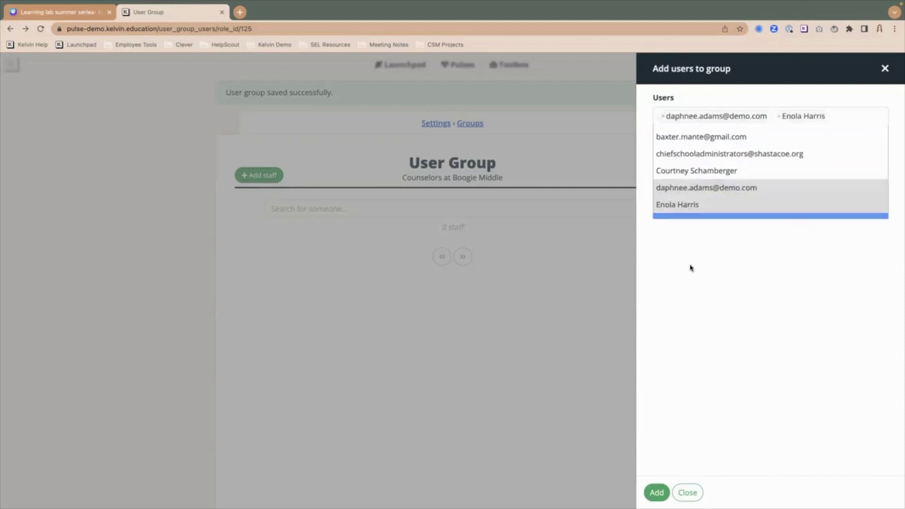
click(657, 492)
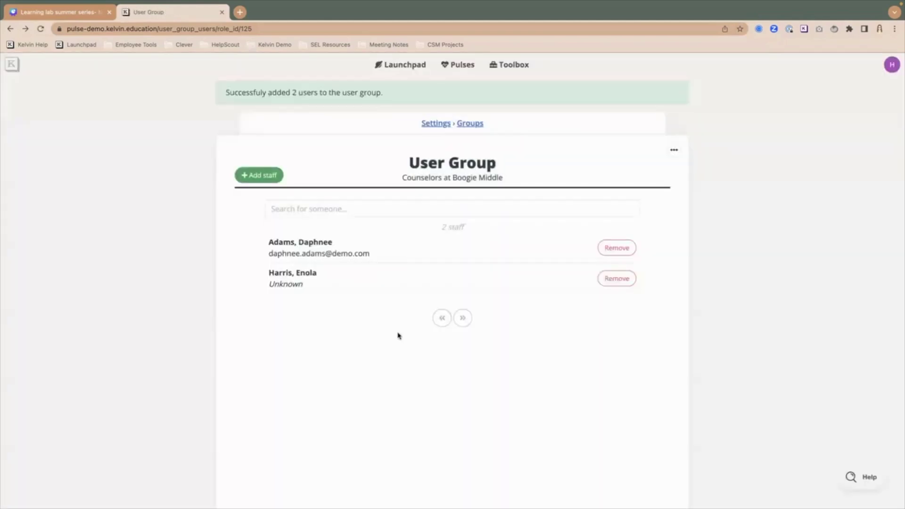